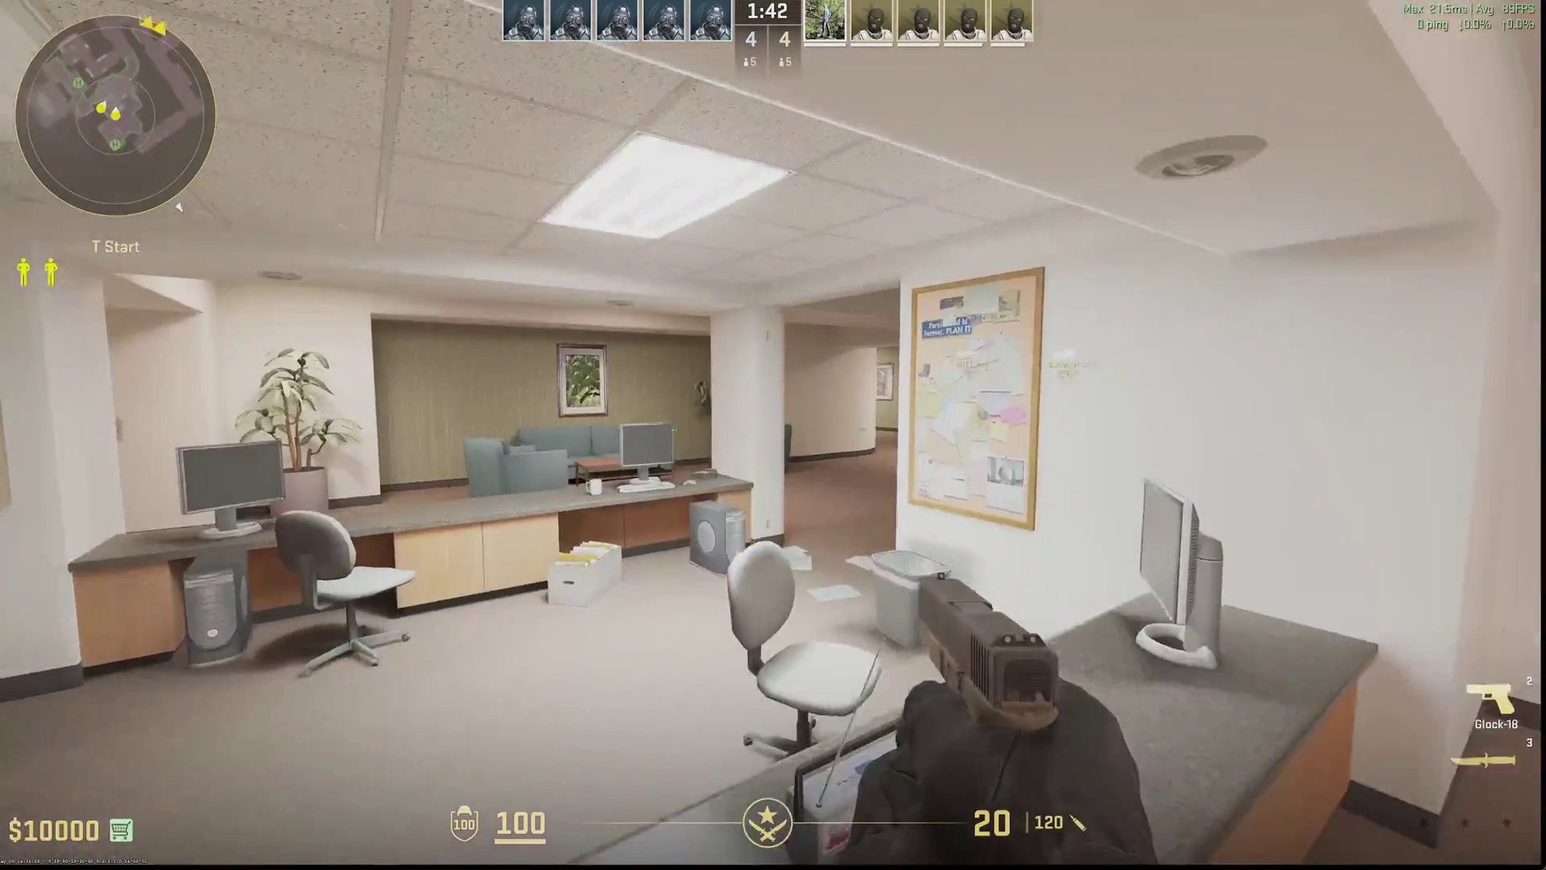
Walk forward from the T spawn offices through the doorway and down Side Hall toward the wooden door.
key("w")
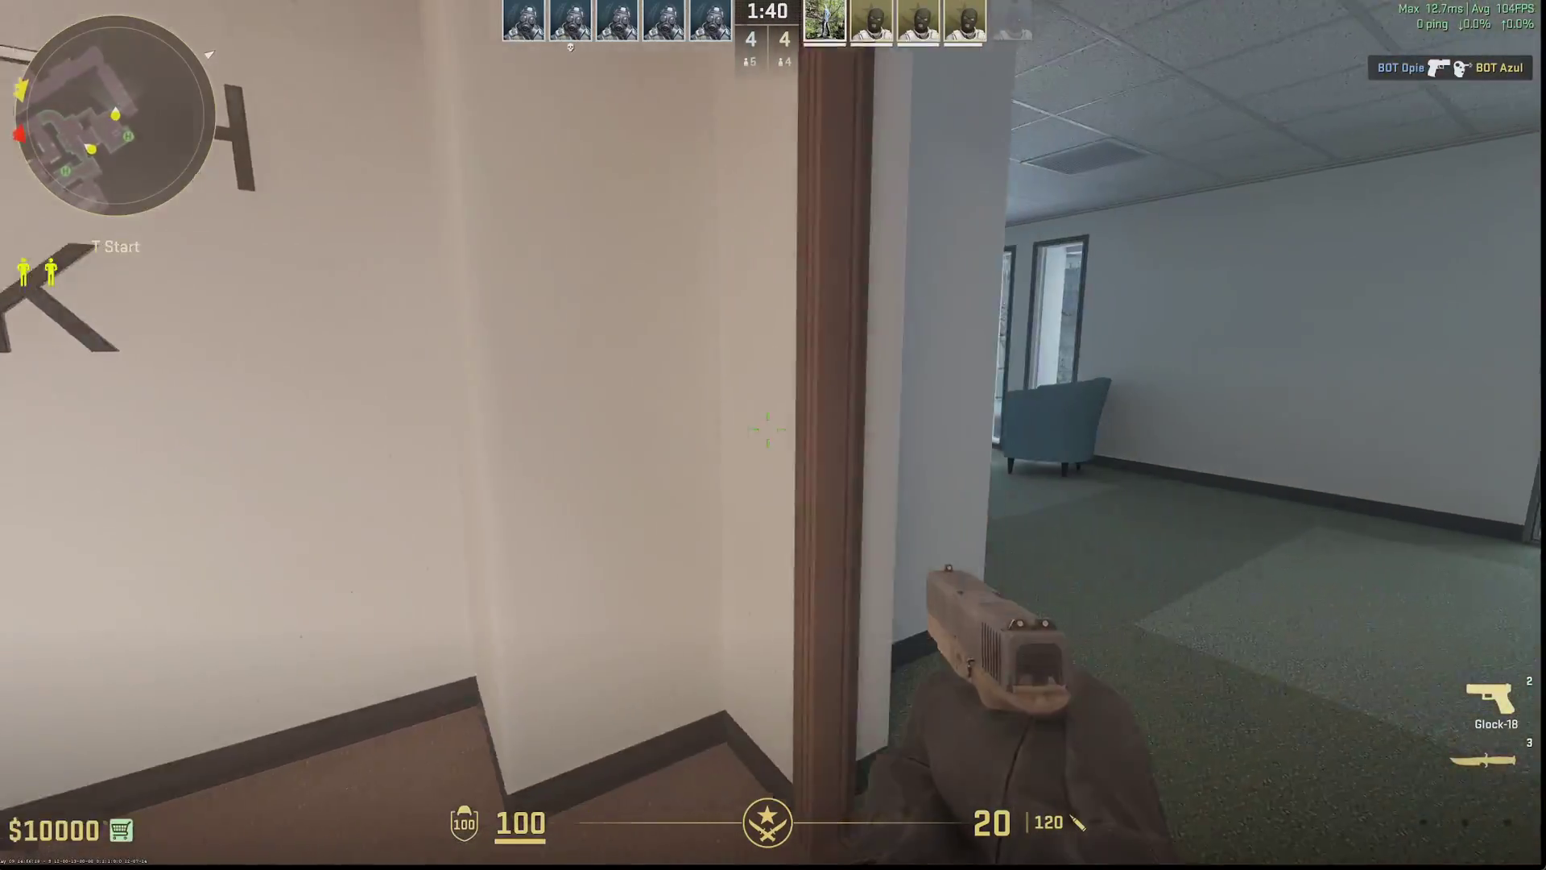
key("w")
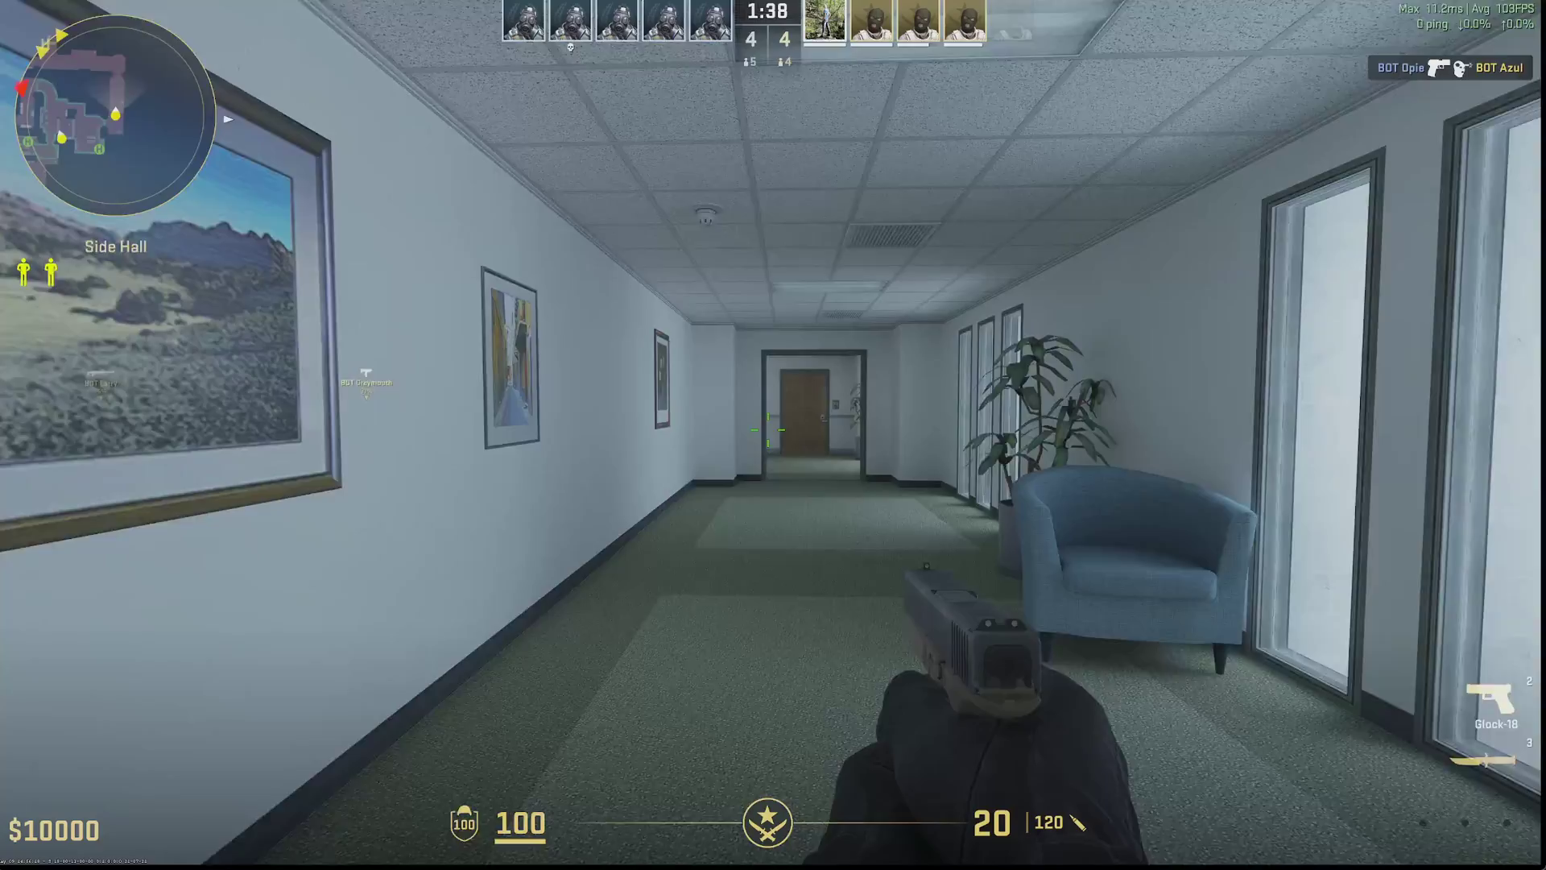
key("w")
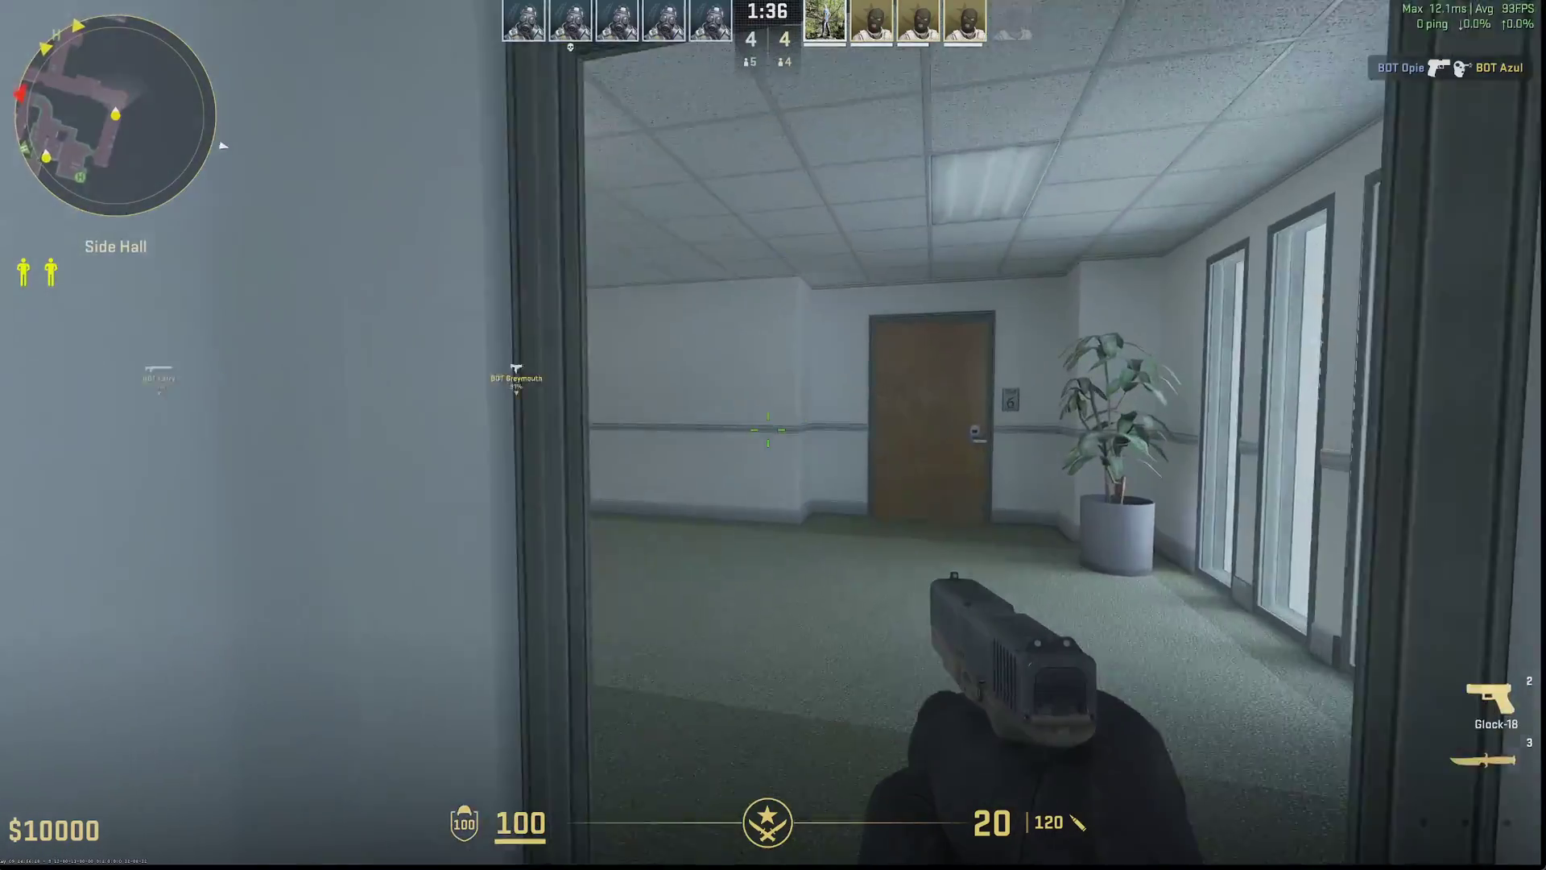
key("w")
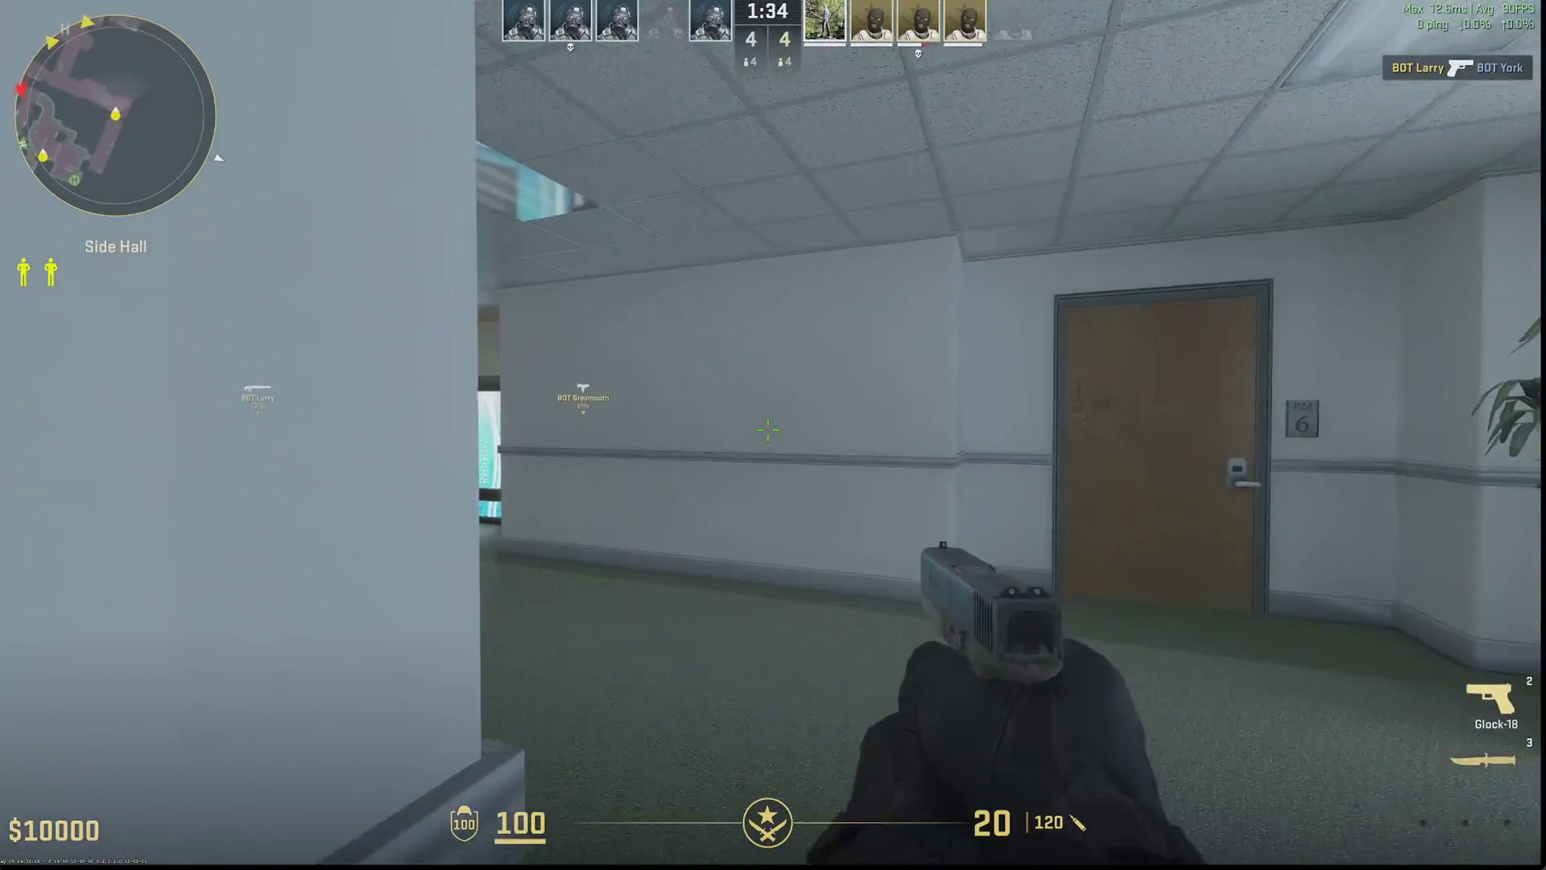
key("w")
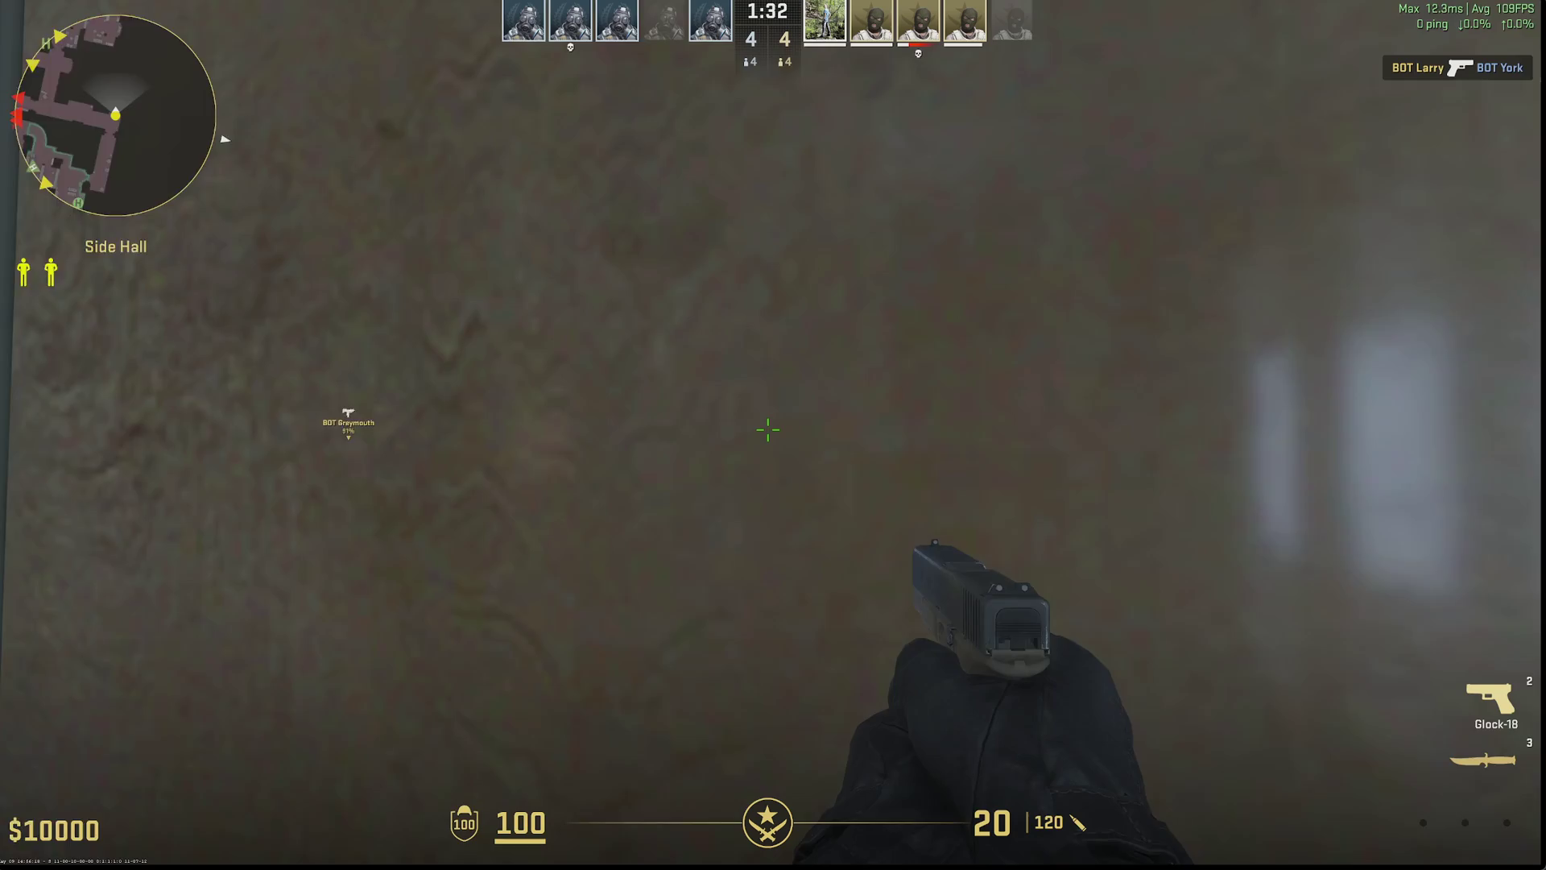
Pause the match and open Settings to the Video tab's basic Video subtab.
key("Escape")
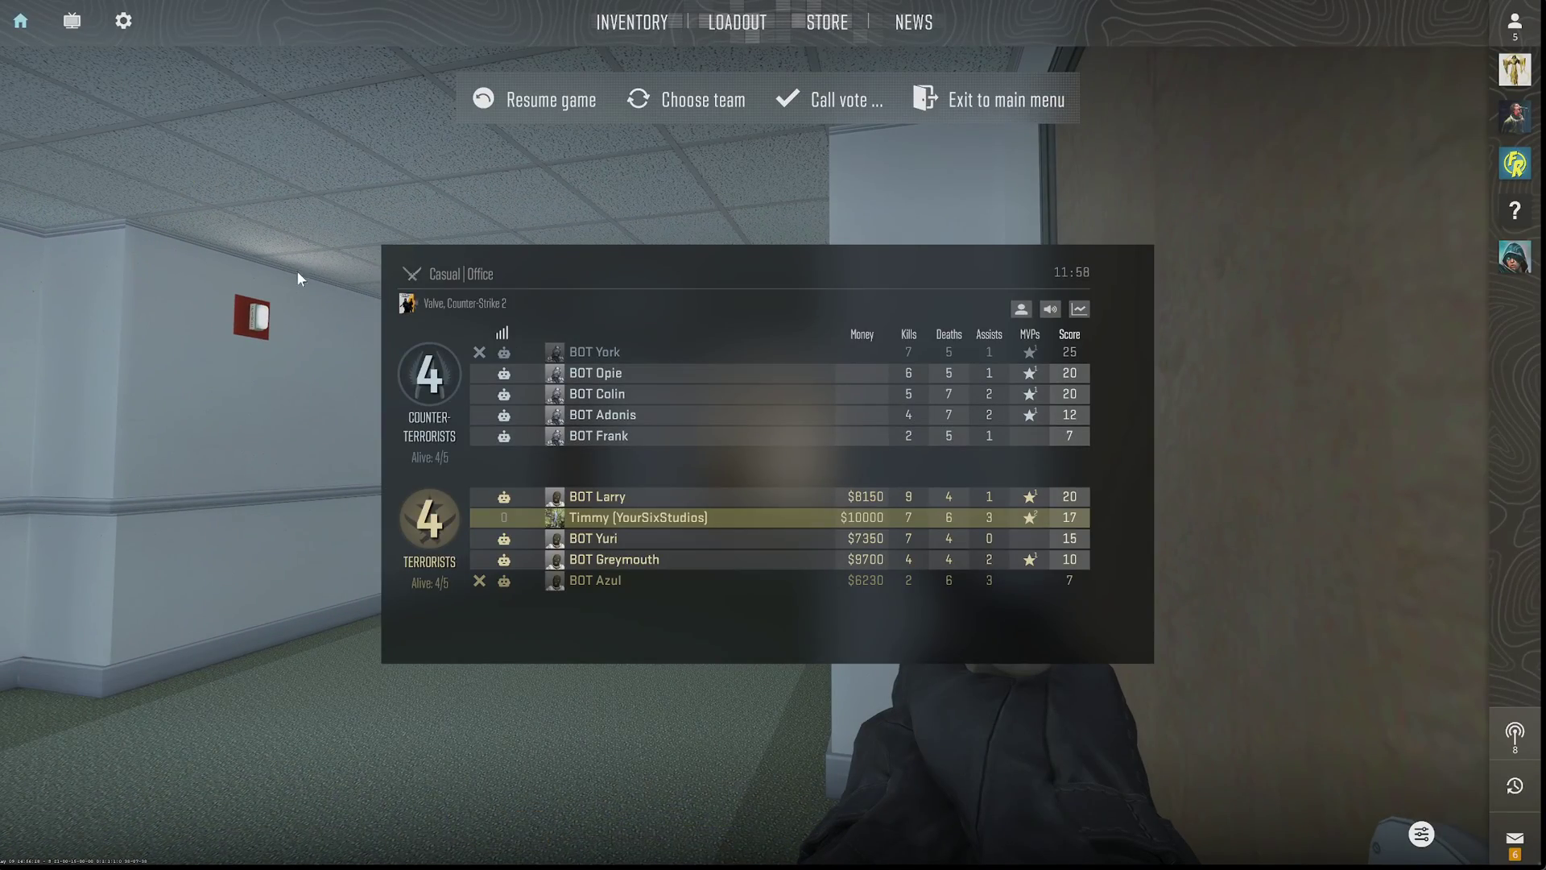
left_click(132, 20)
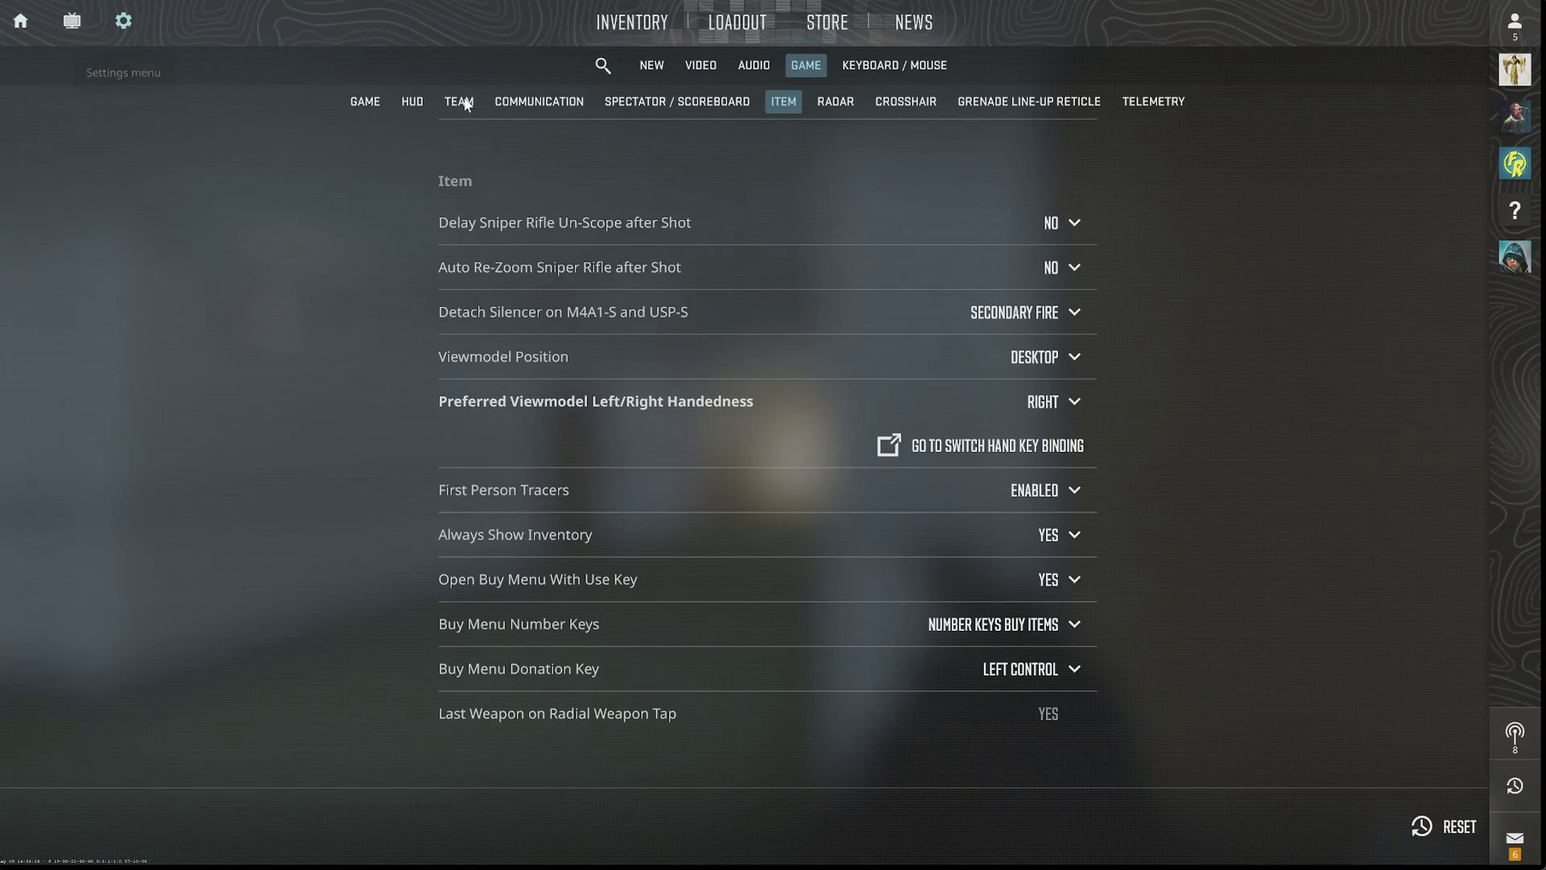
left_click(699, 66)
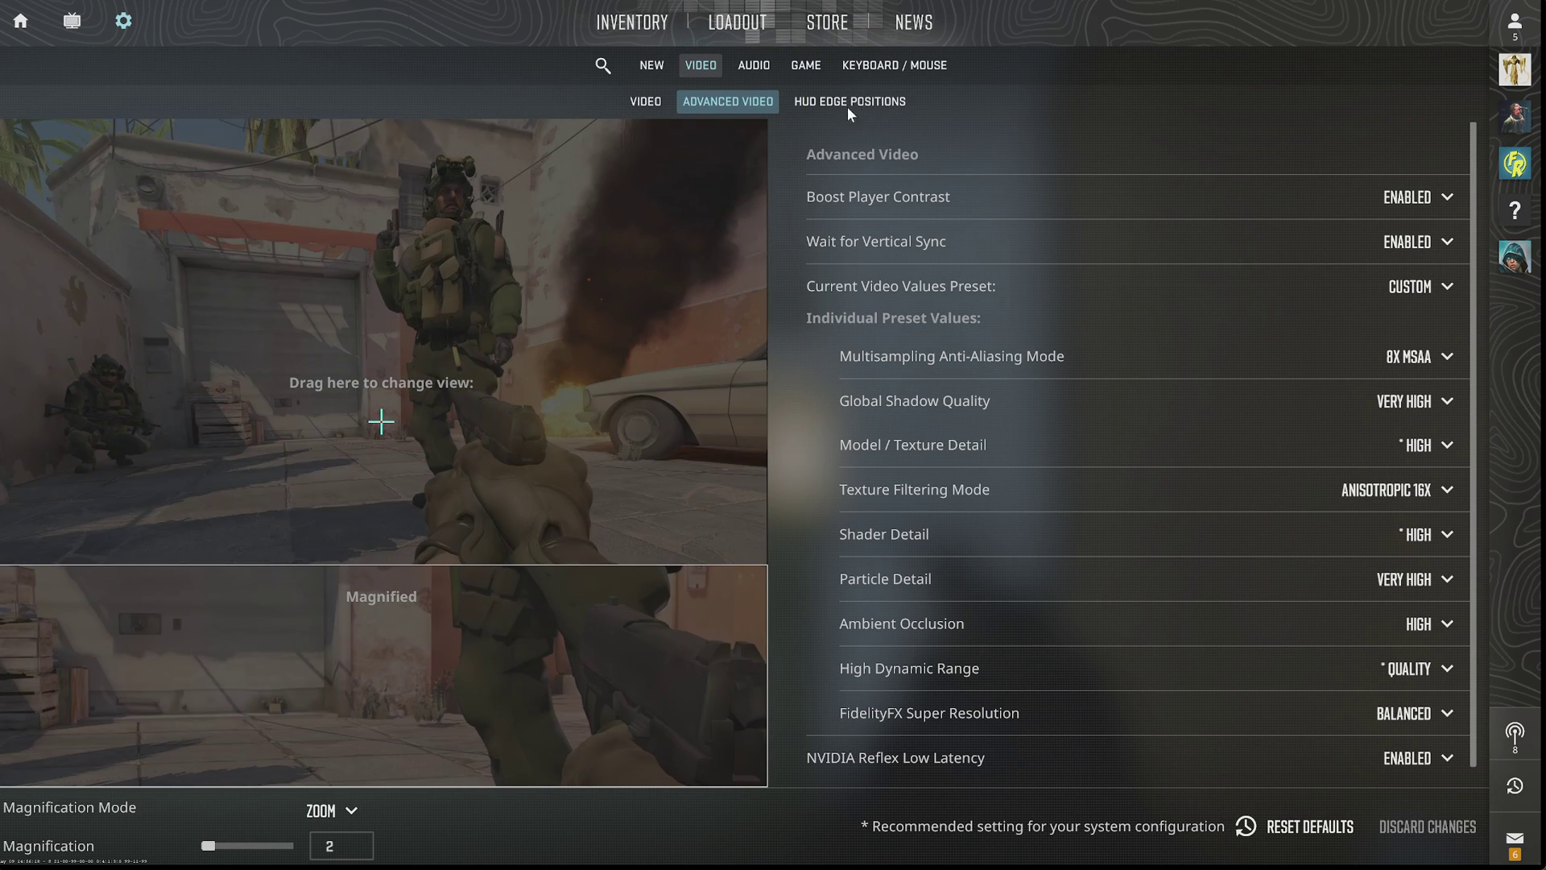
left_click(646, 101)
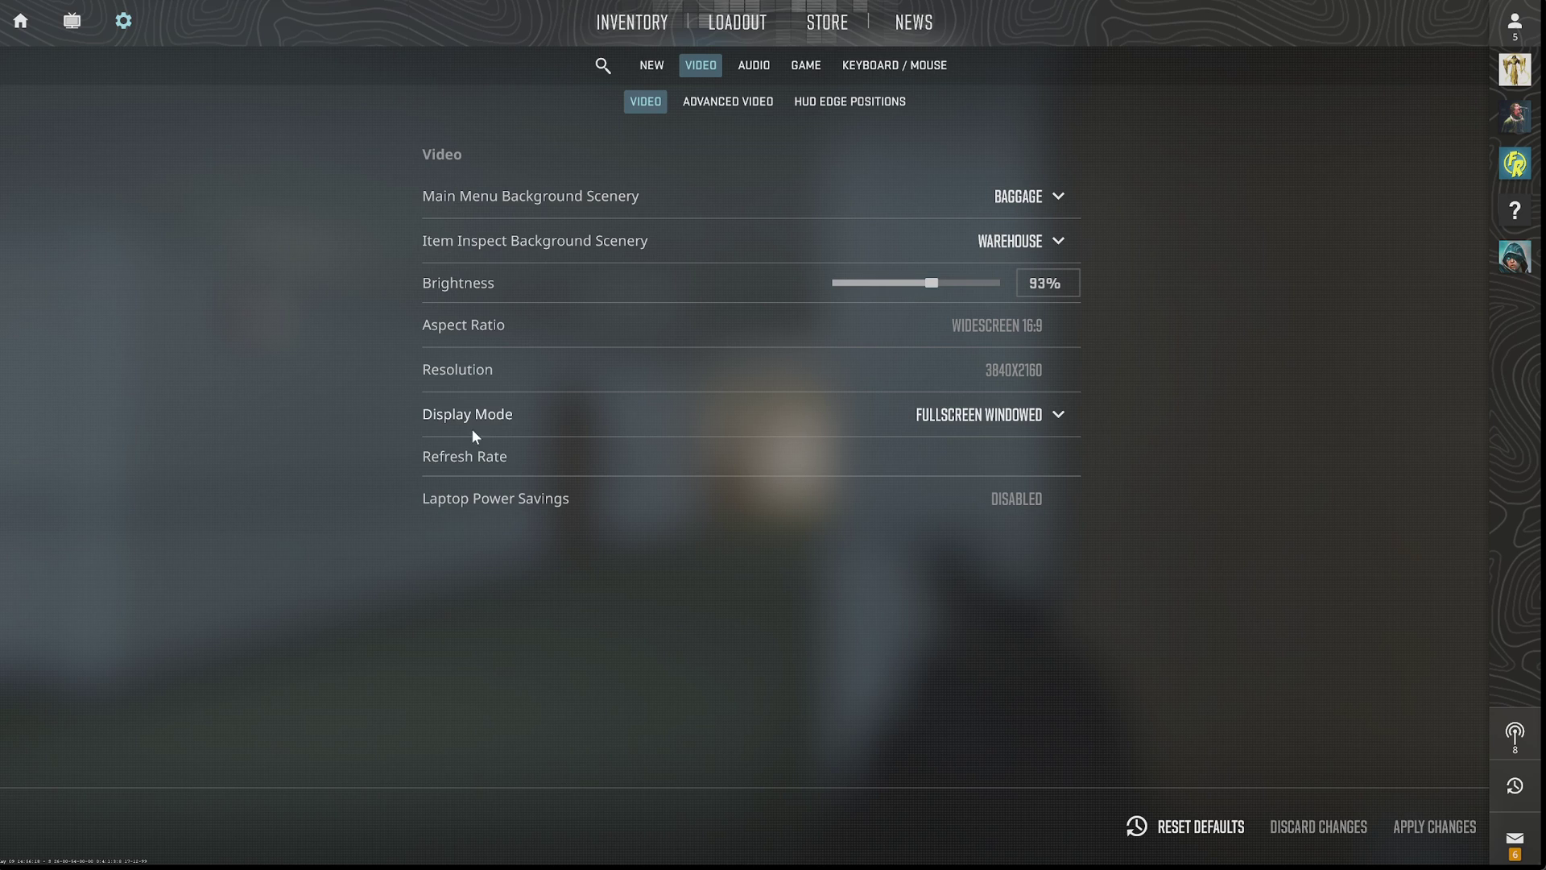
Change Display Mode to Fullscreen and check the now-enabled Refresh Rate list, leaving it at 59 Hz.
left_click(1041, 417)
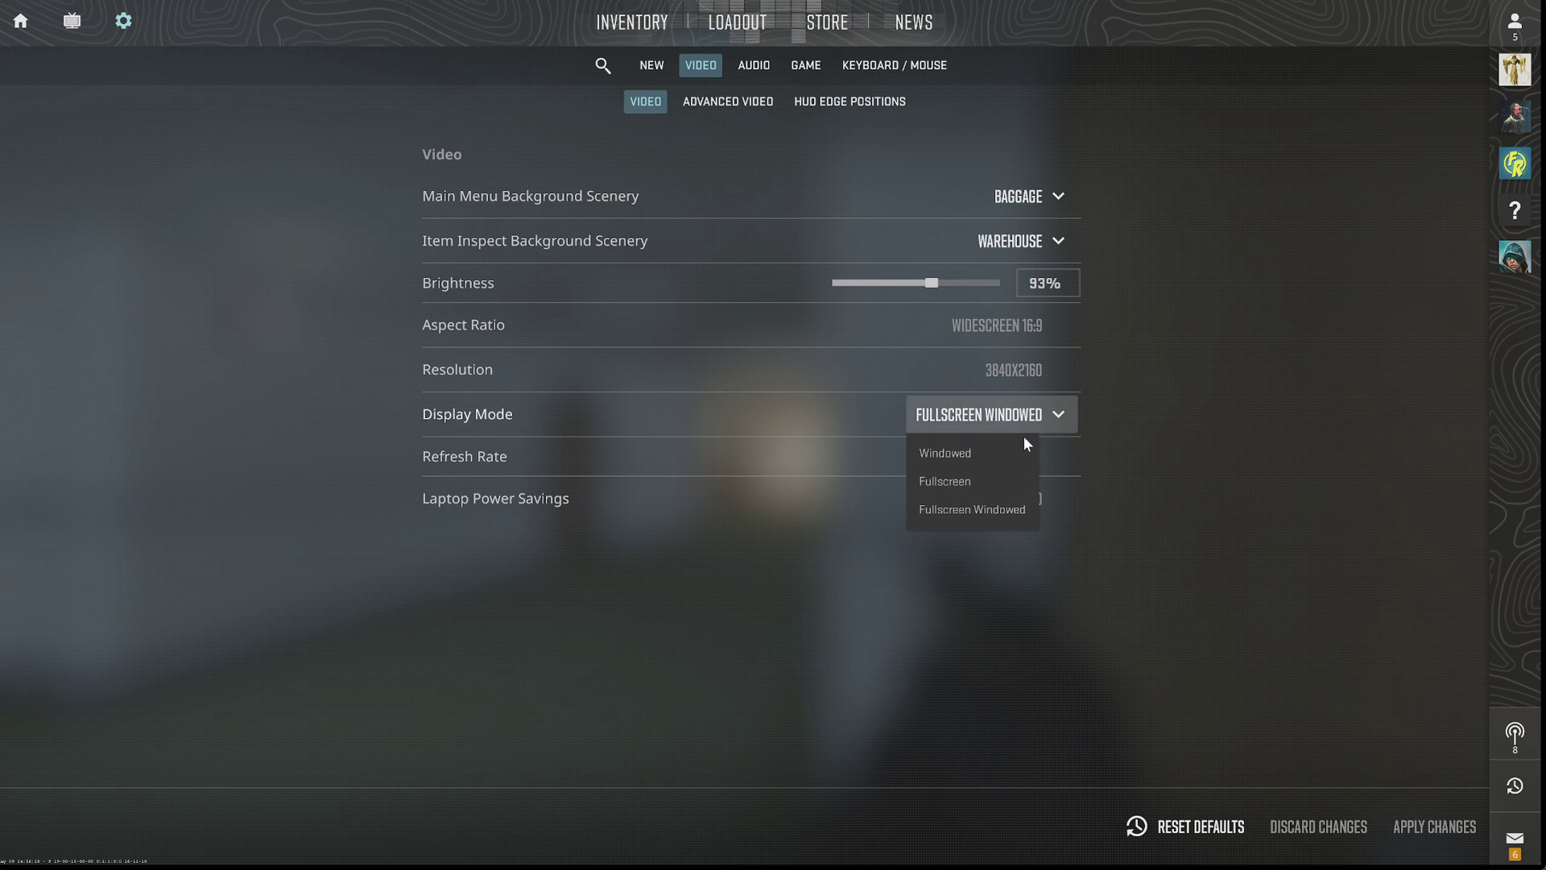
left_click(965, 479)
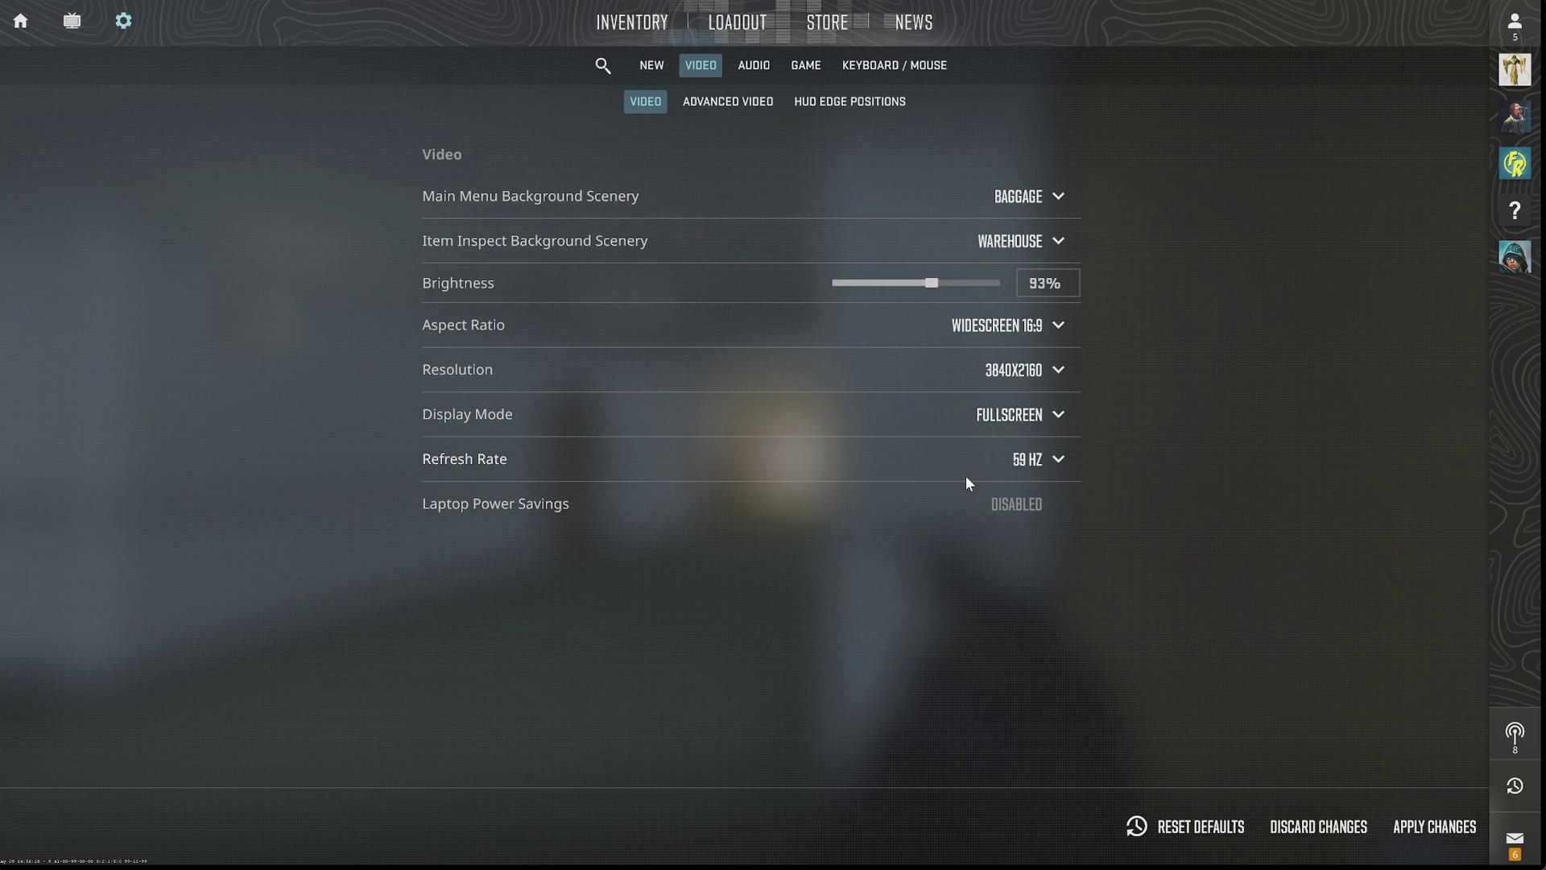
left_click(1066, 461)
left_click(1029, 498)
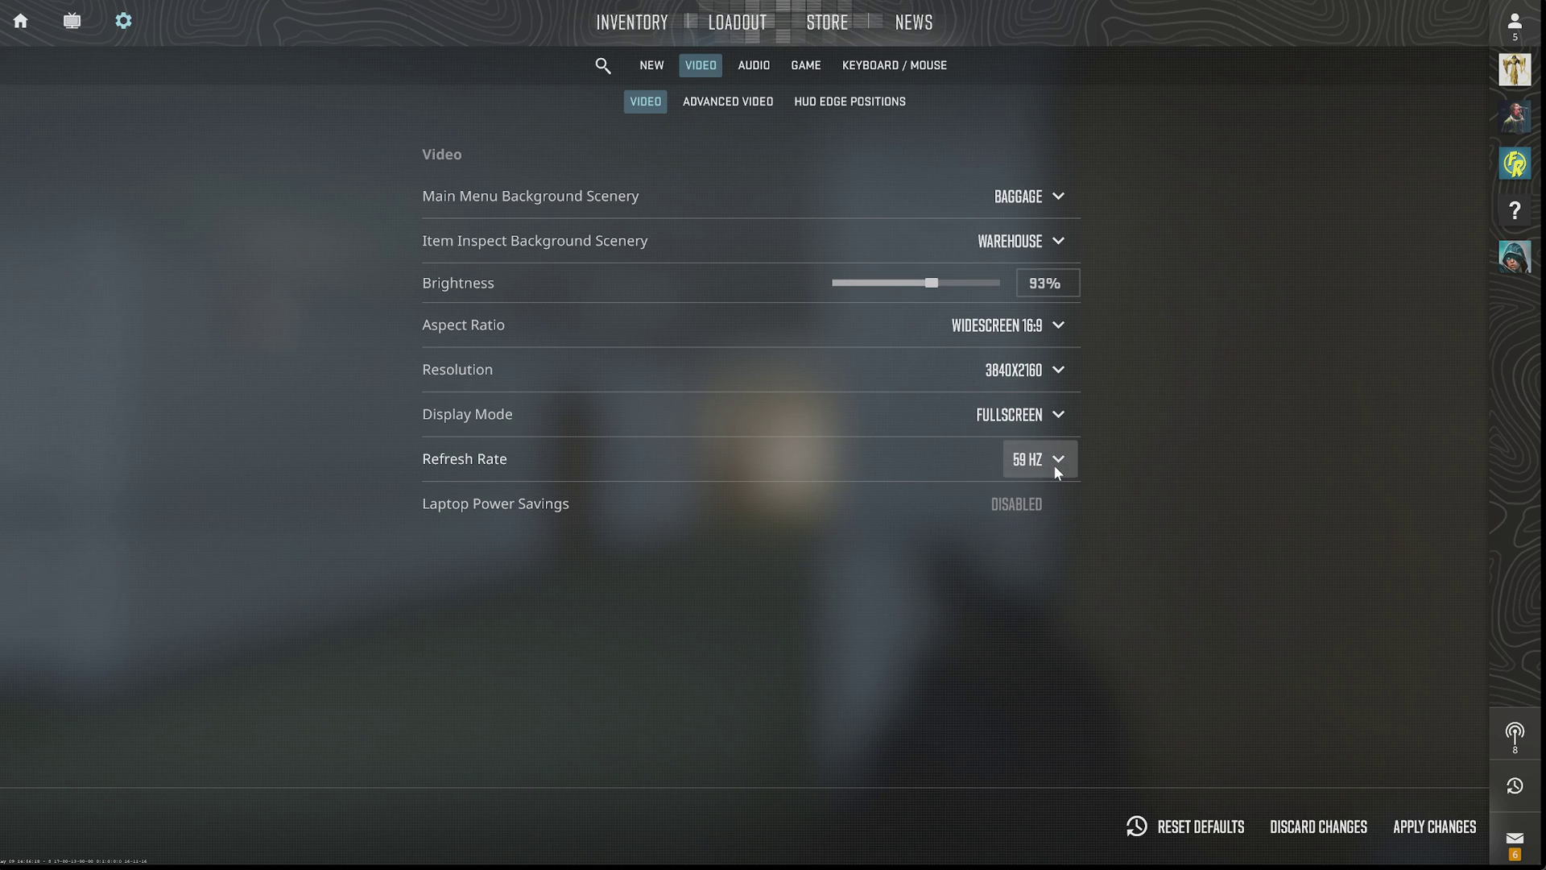
left_click(1053, 464)
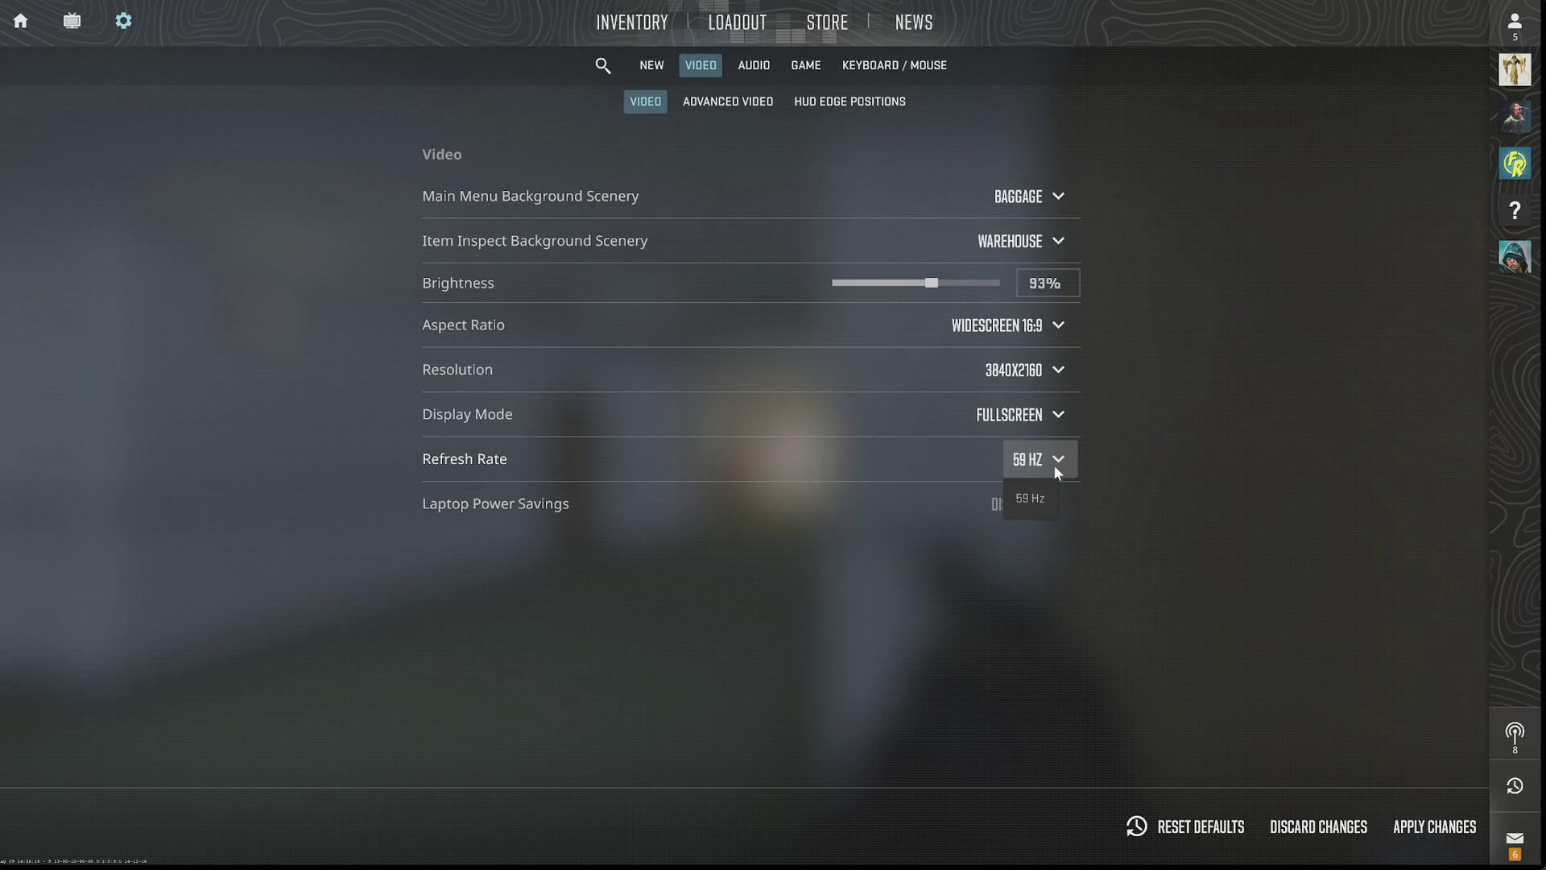
left_click(1054, 464)
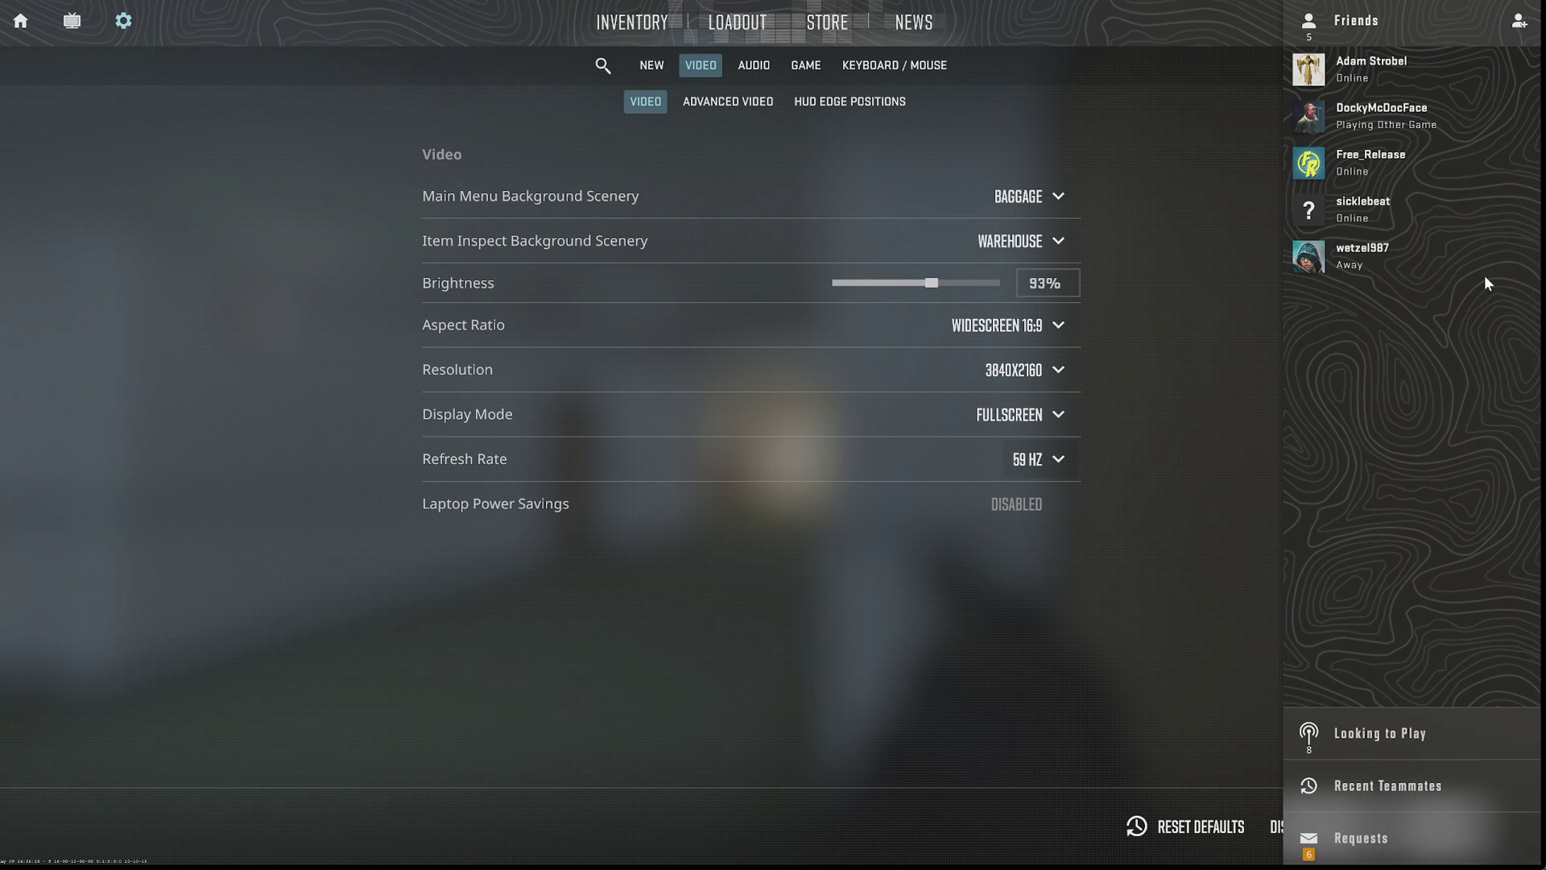
Leave Resolution unchanged, set Display Mode back to Fullscreen Windowed, and apply the change.
left_click(1058, 374)
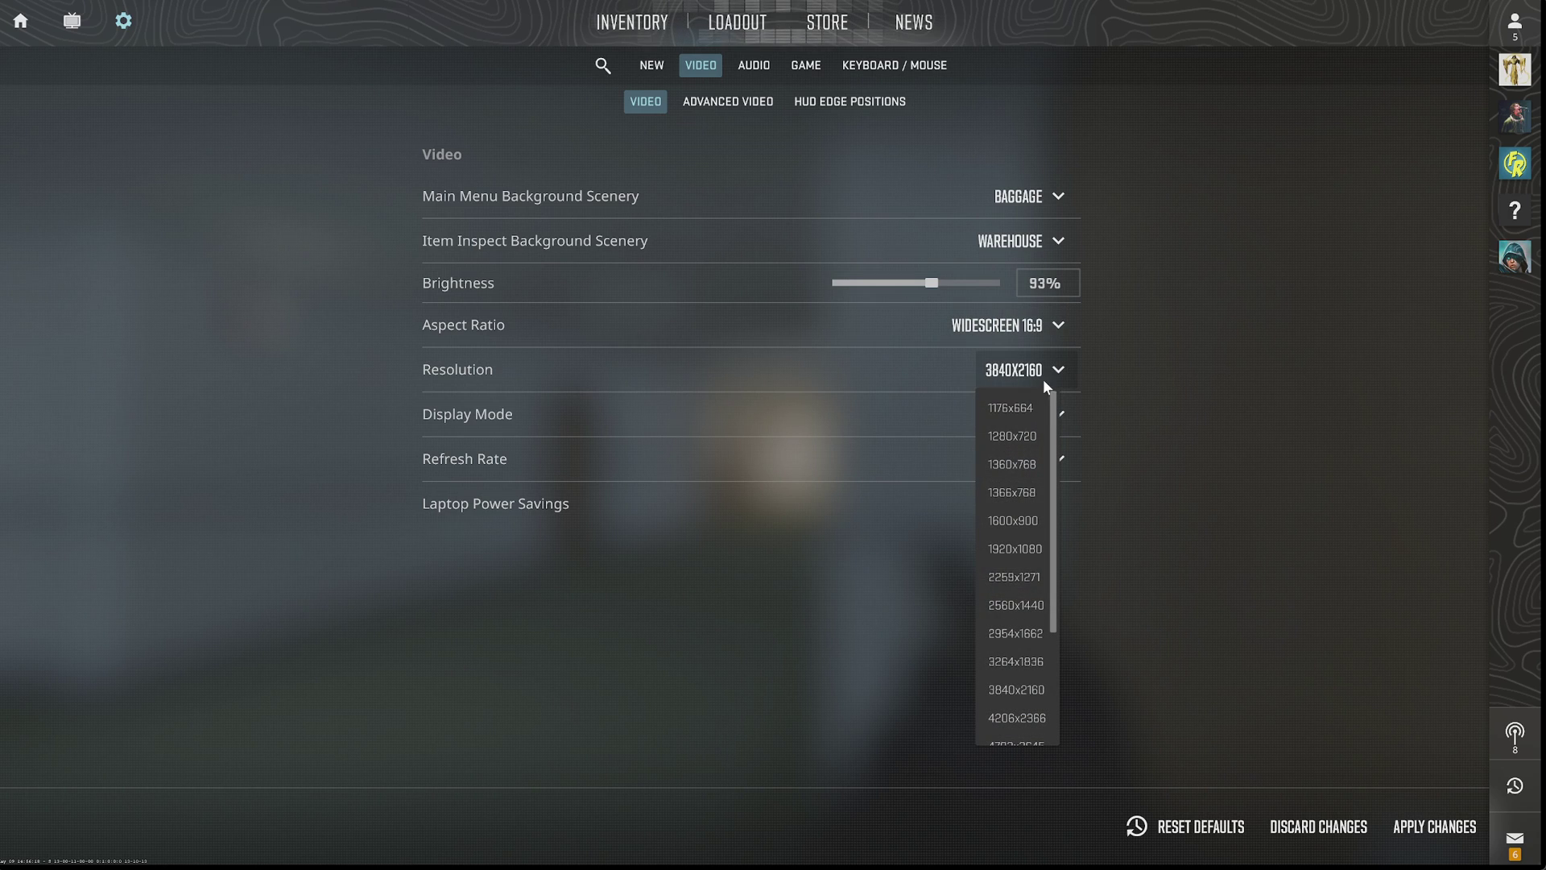
left_click(1042, 379)
left_click(1059, 420)
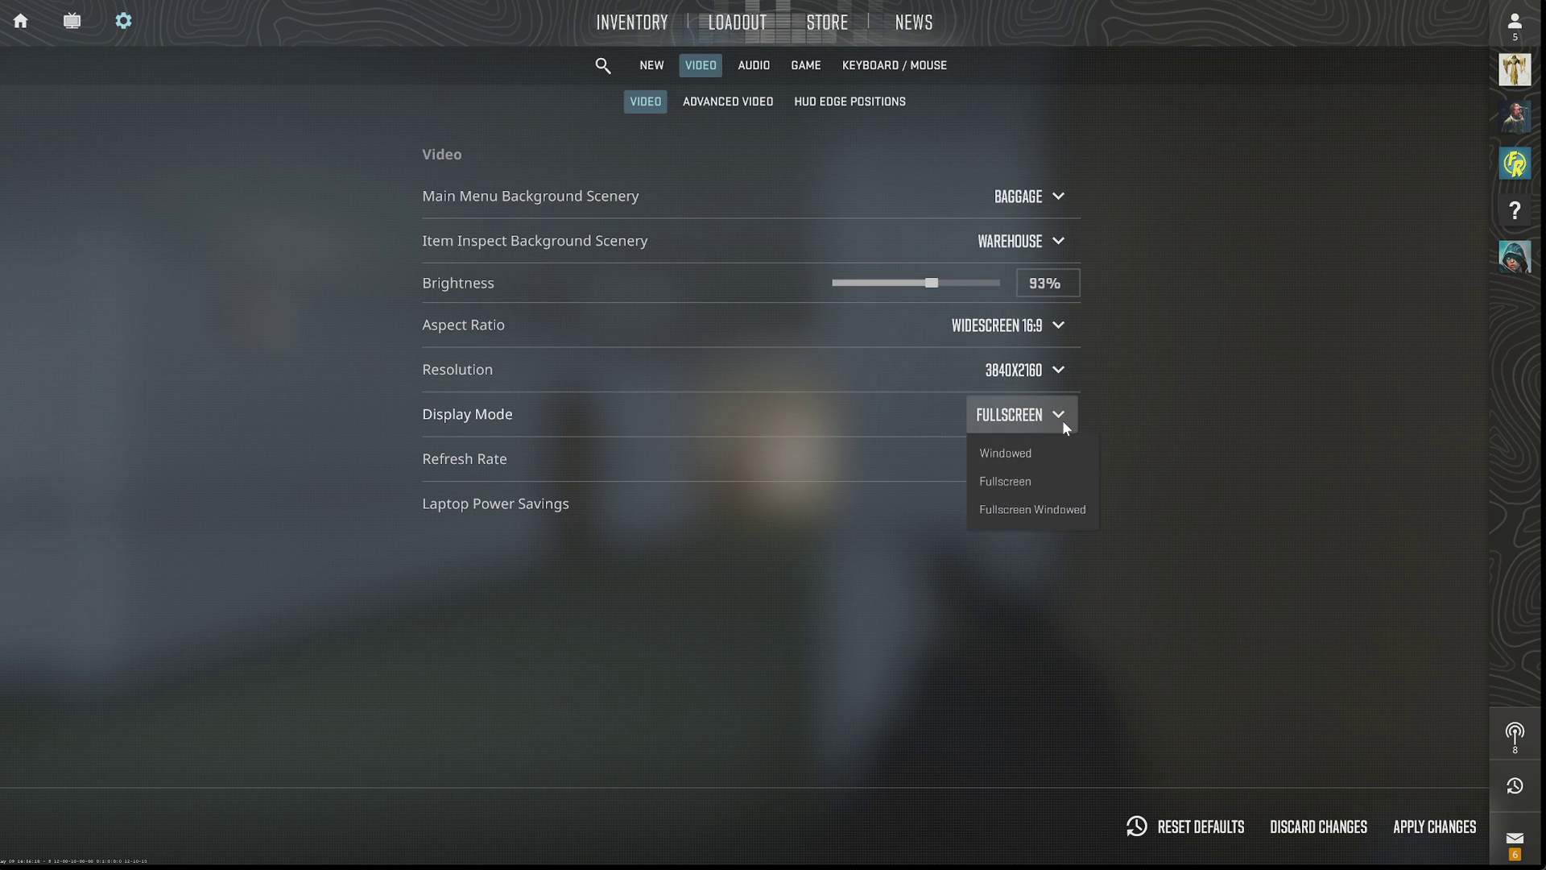
left_click(1023, 507)
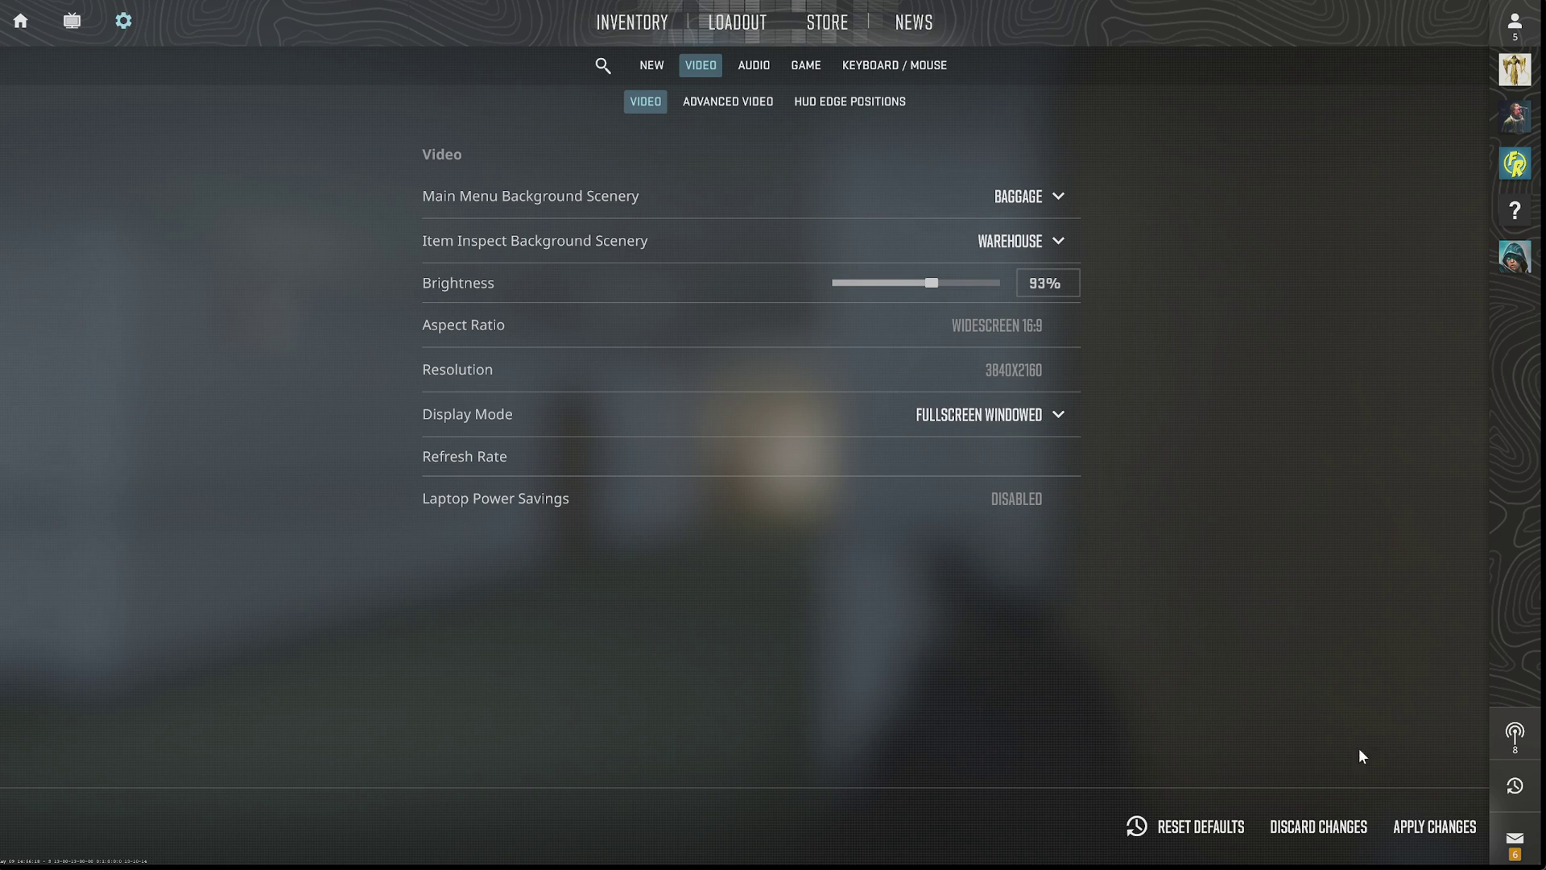
left_click(1433, 829)
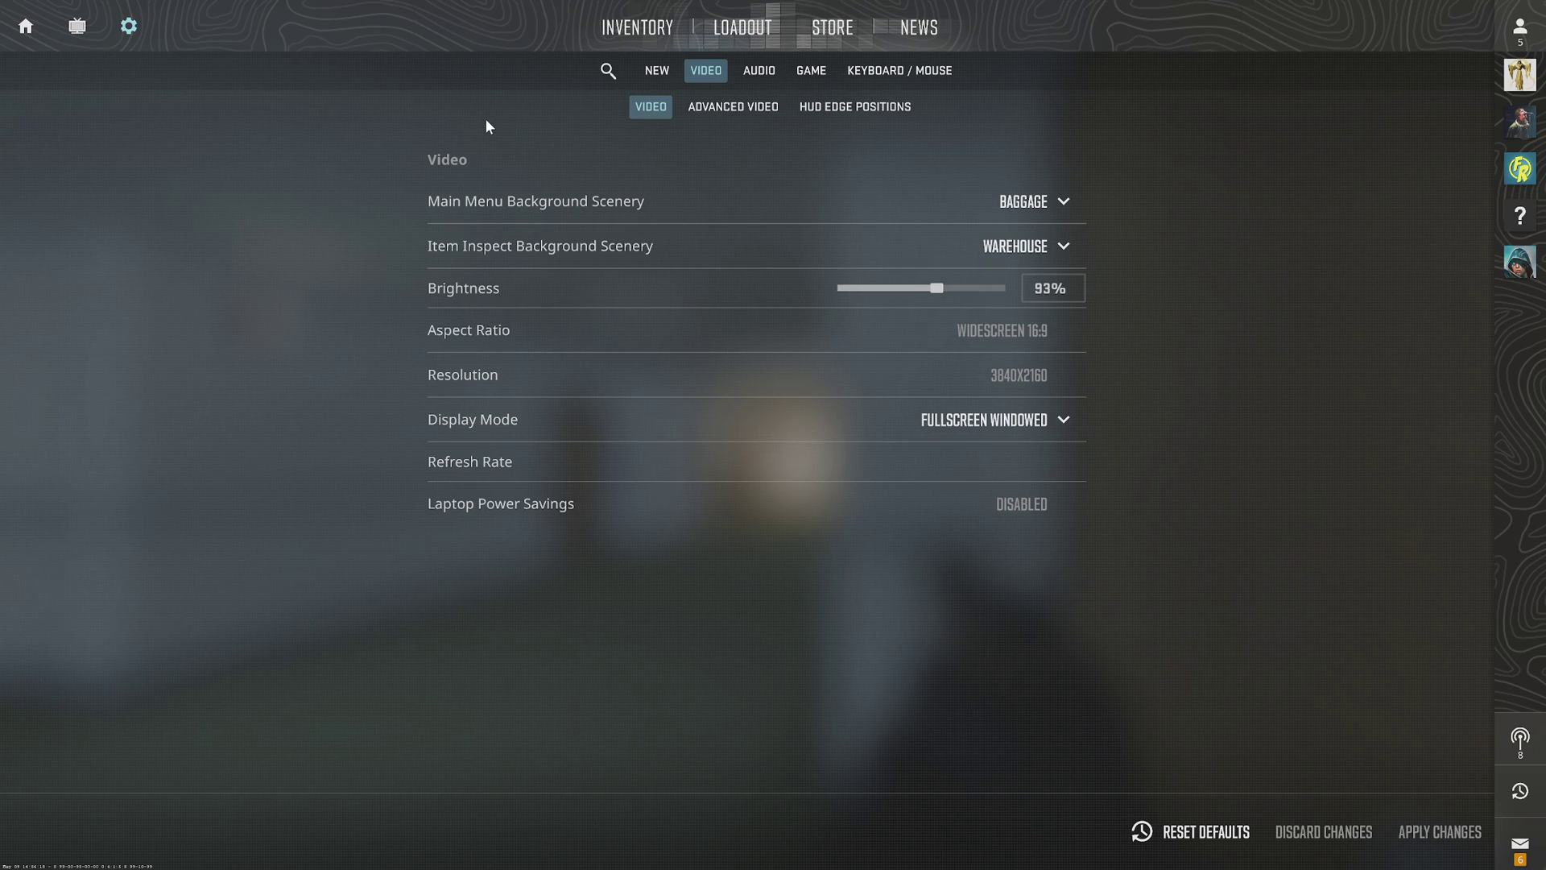
Close Settings to resume the match, then turn the view down the Side Hall corridor.
key("Escape")
key("Escape")
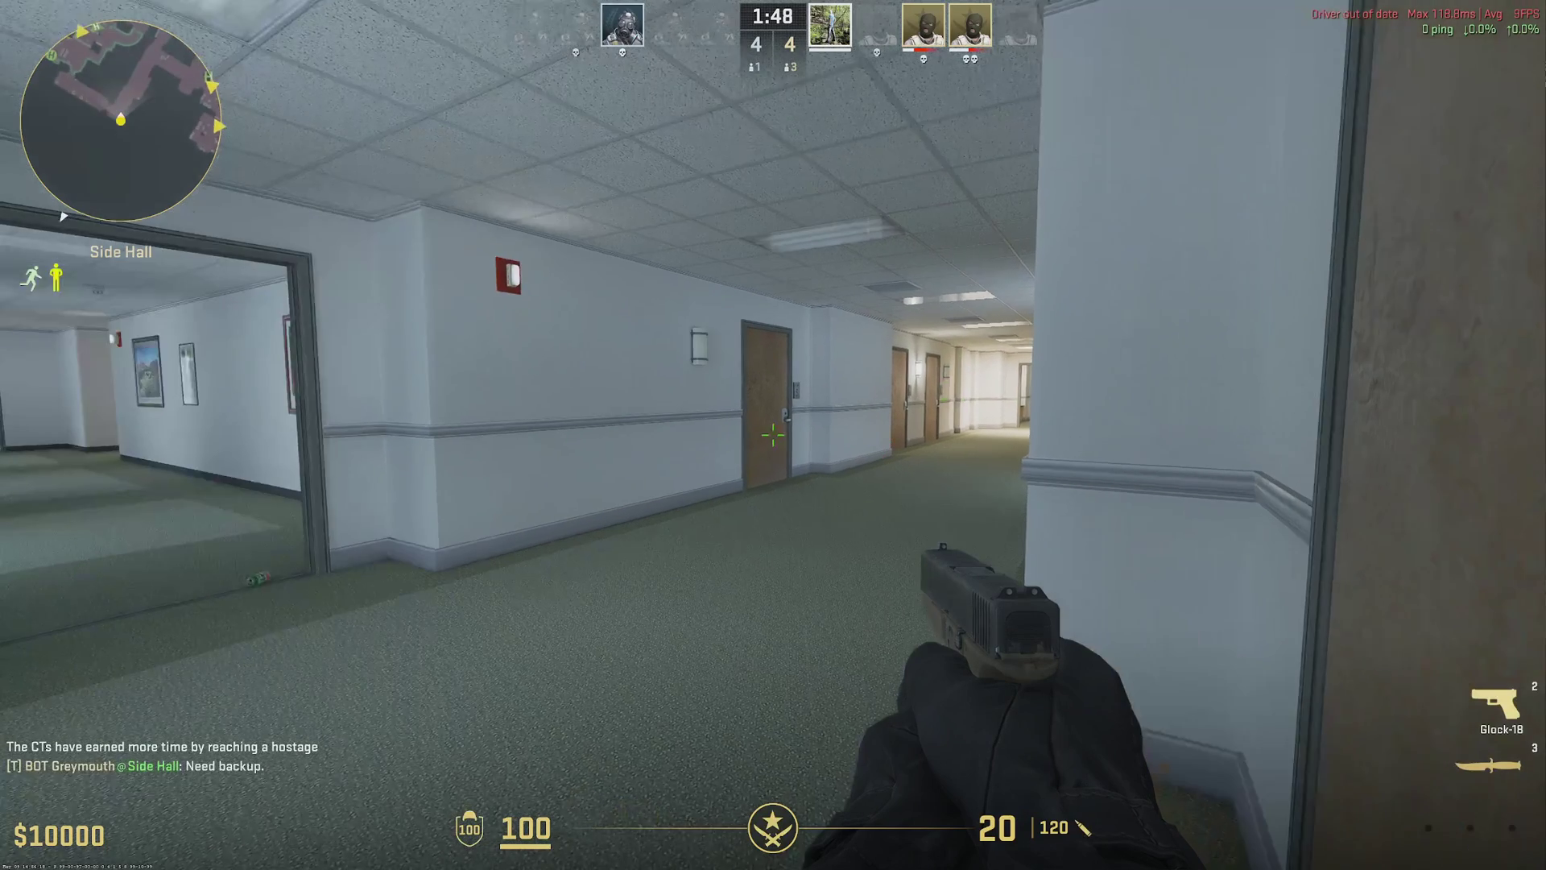
left_click_drag(774, 436, 776, 441)
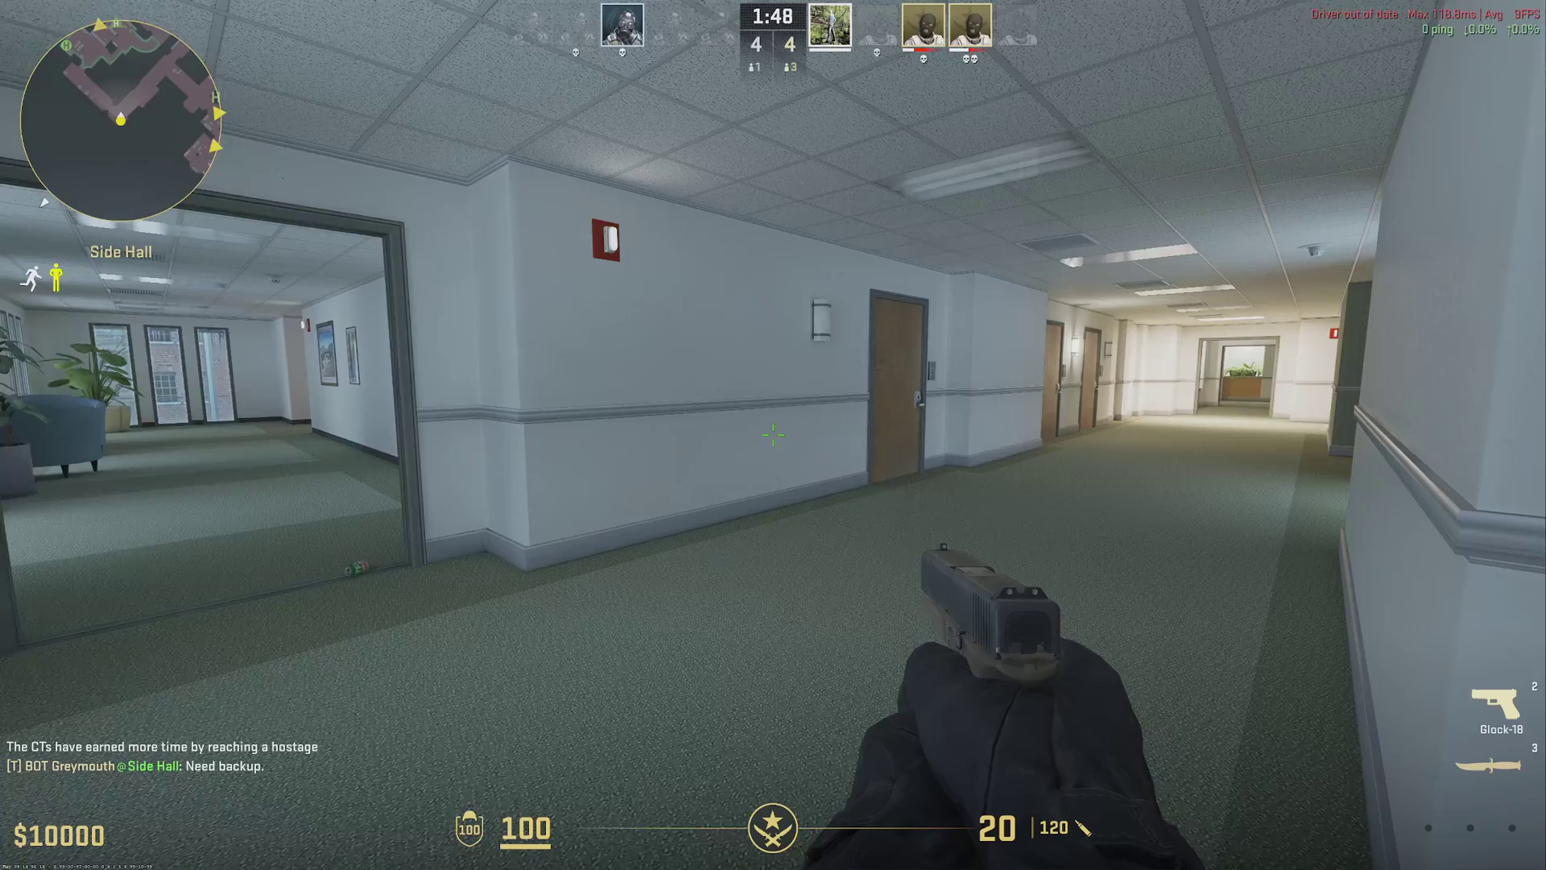